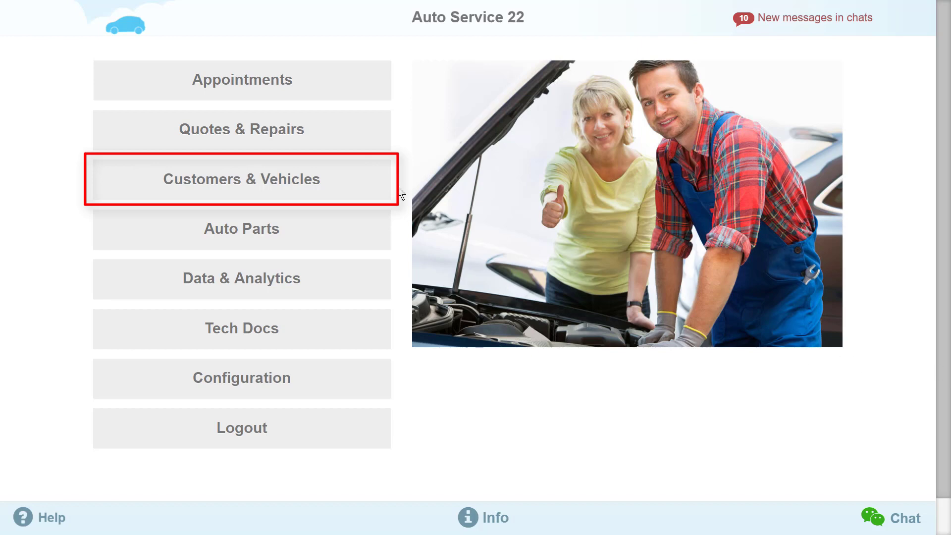
# - Start a new customer and vehicle, then review the Subscription, Part Price Calc. and Special Rates settings
pyautogui.click(263, 180)
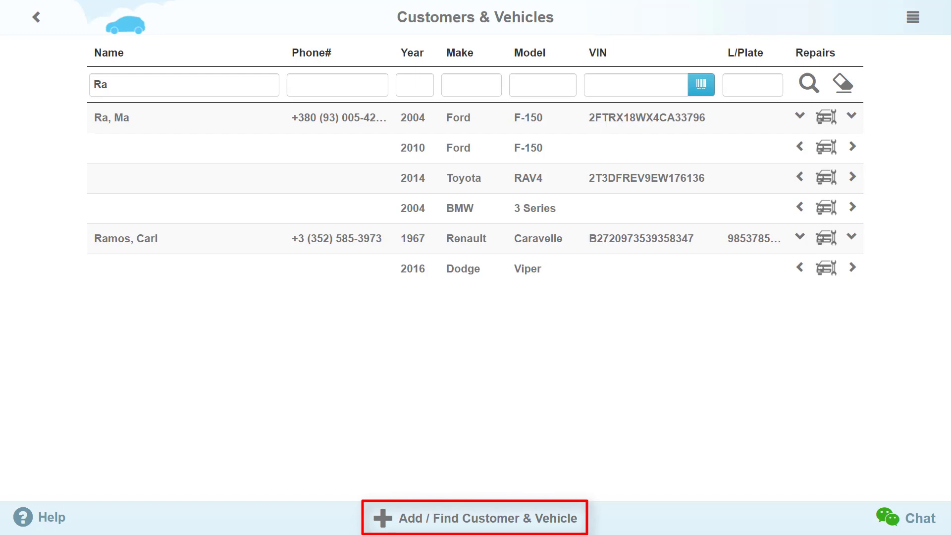
pyautogui.click(517, 523)
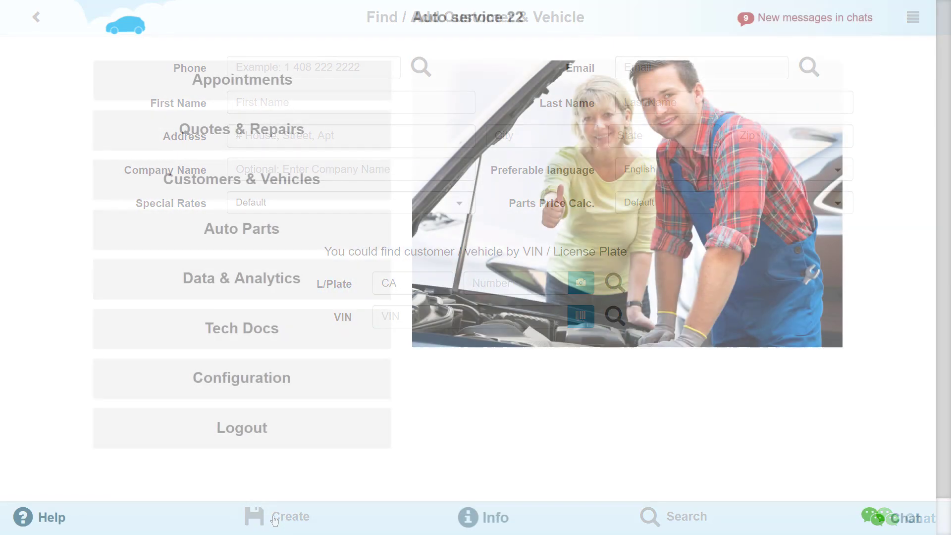
pyautogui.click(331, 394)
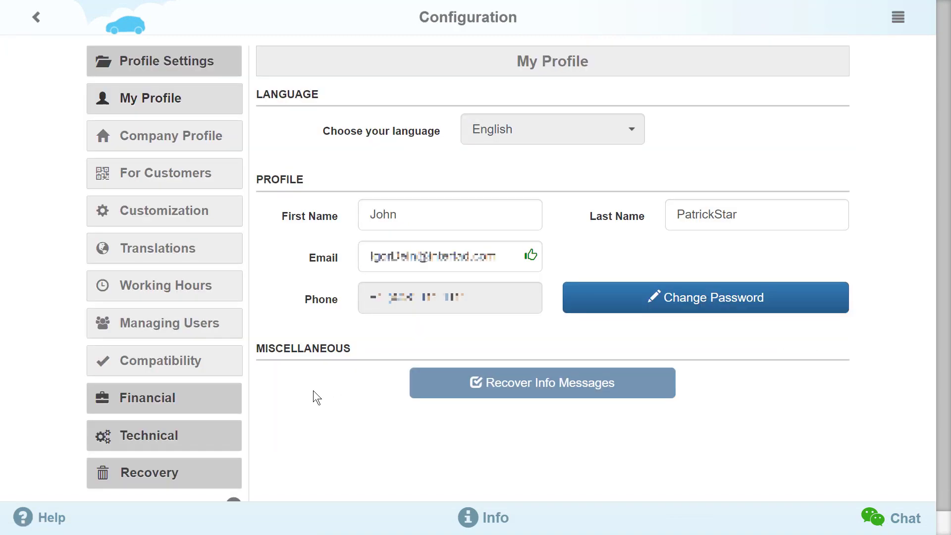
pyautogui.click(201, 395)
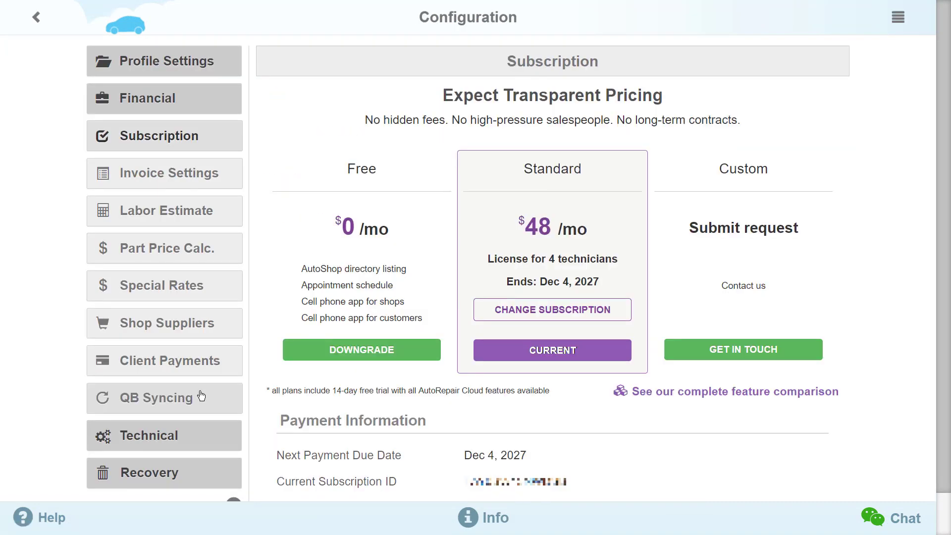
pyautogui.click(209, 256)
pyautogui.click(209, 289)
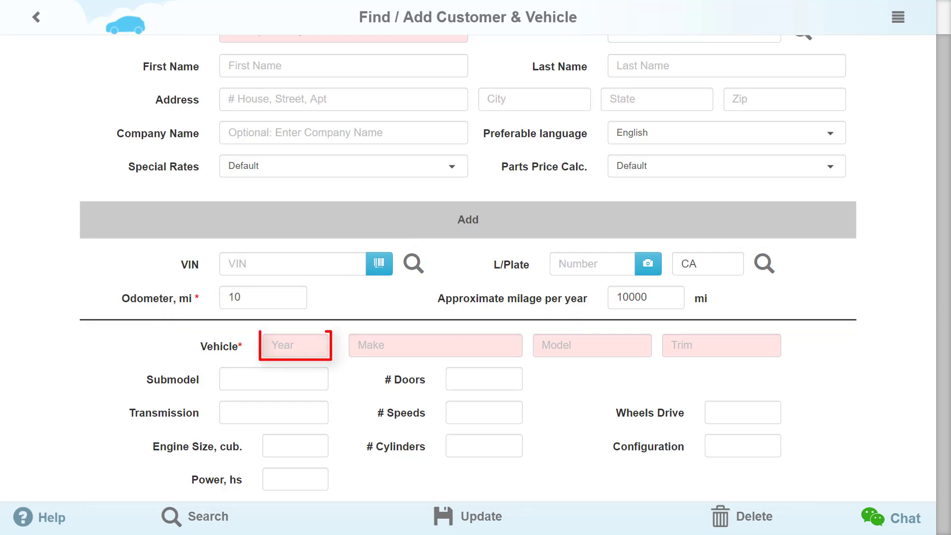
# - Enter year 2004, make Toyota, model Camry and trim LE, accepting the engine and transmission configurations
pyautogui.click(299, 344)
pyautogui.write('200')
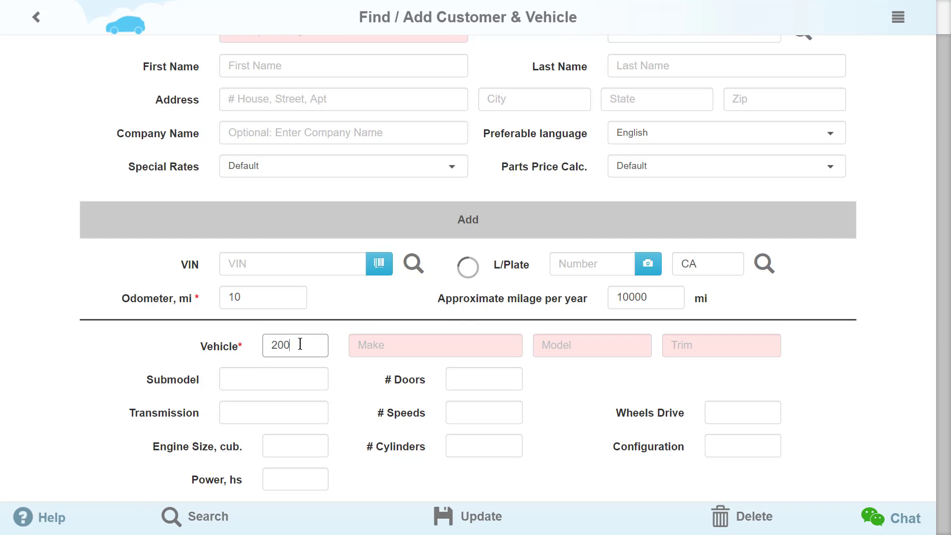
pyautogui.write('4')
pyautogui.click(396, 339)
pyautogui.write('T')
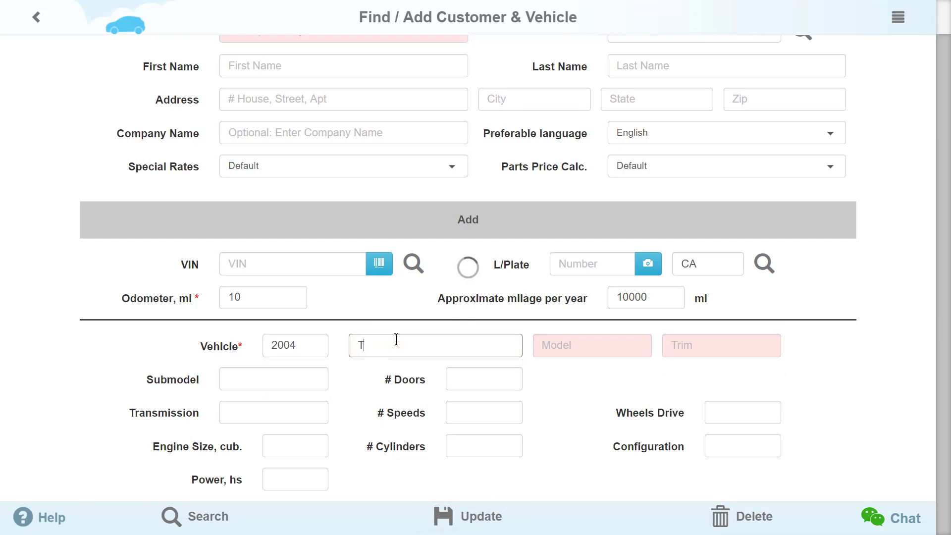
pyautogui.write('oyota')
pyautogui.click(569, 345)
pyautogui.write('Camry')
pyautogui.click(718, 345)
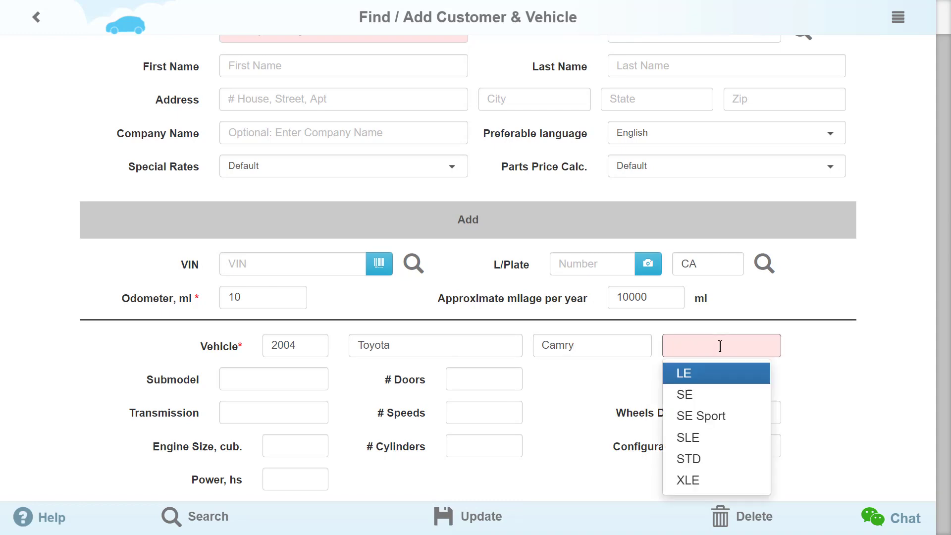
pyautogui.click(703, 373)
pyautogui.click(649, 151)
pyautogui.click(648, 82)
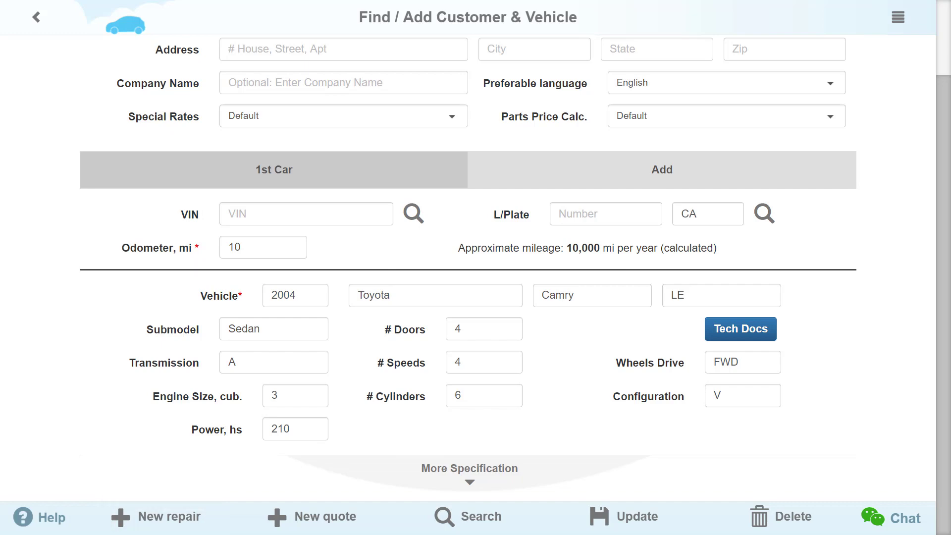
# - Create Repair # 10293 for the Camry from the bottom toolbar's New repair button
pyautogui.click(184, 518)
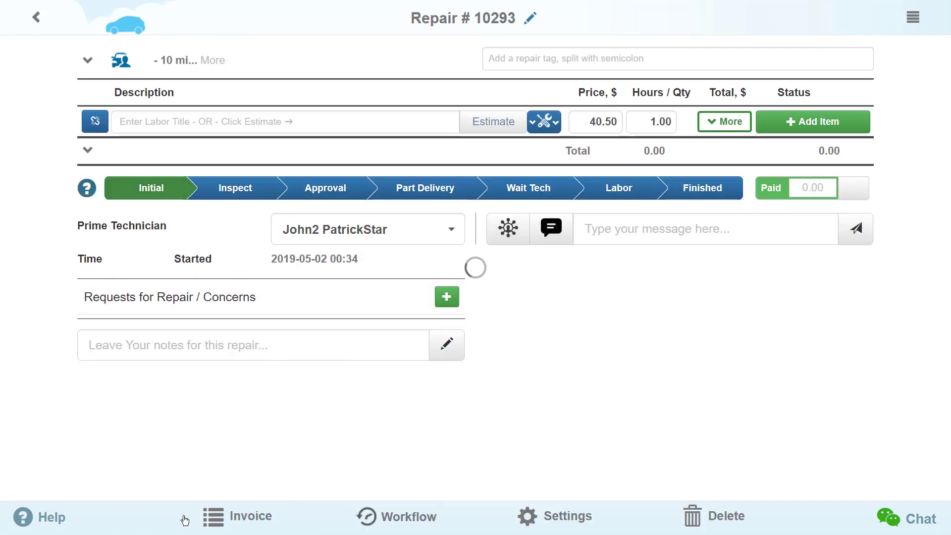